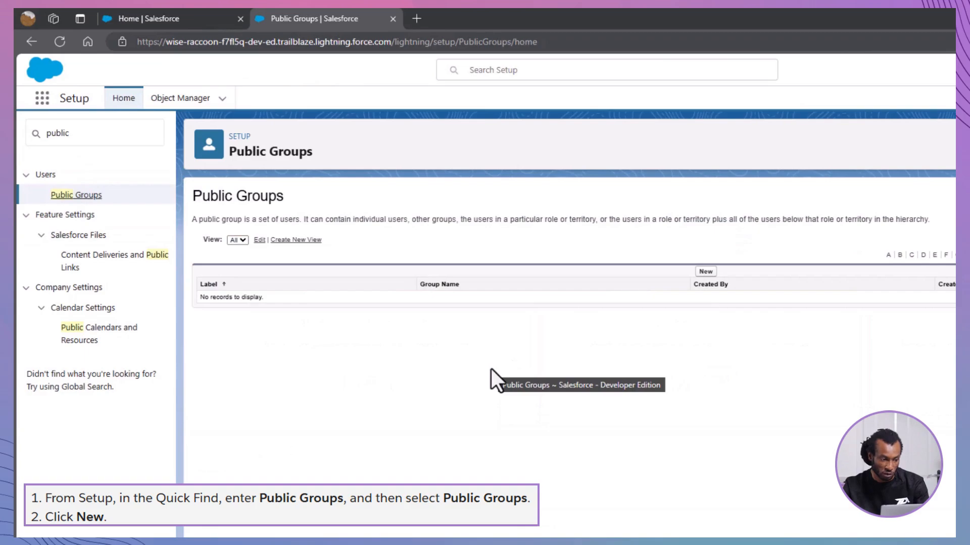
Start a new public group and give it the label and group name Reviewers
{"action": "left_click", "coordinate": [707, 274]}
{"action": "type", "text": "Rev"}
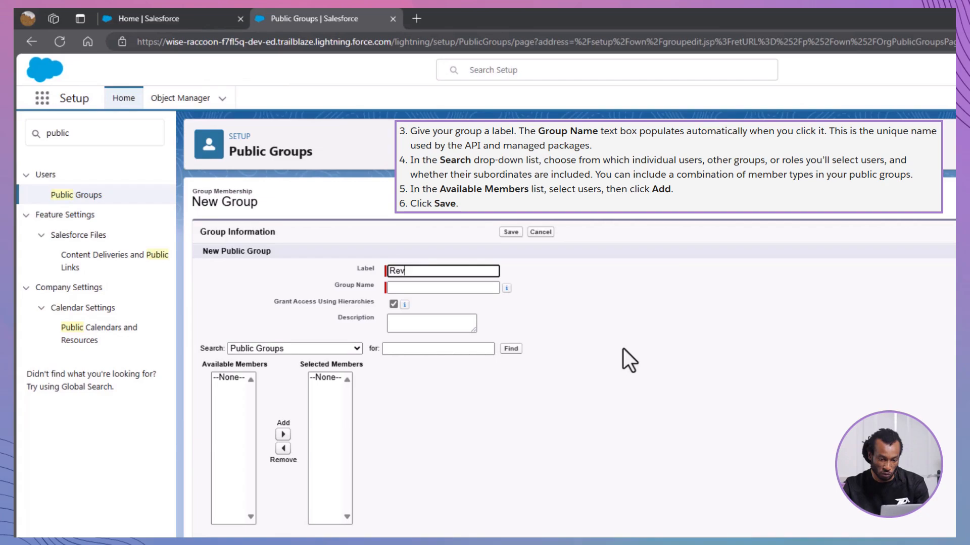
{"action": "type", "text": "iewer"}
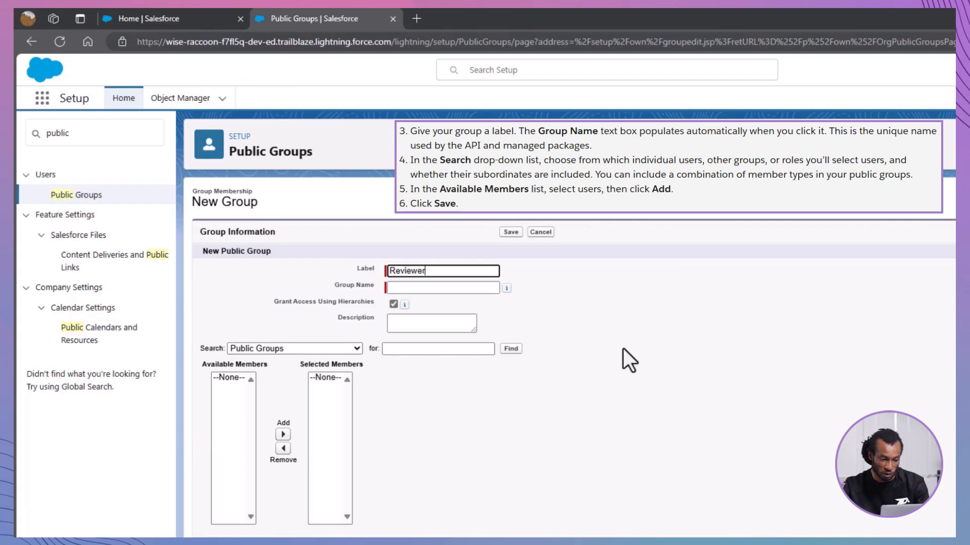
{"action": "type", "text": "s"}
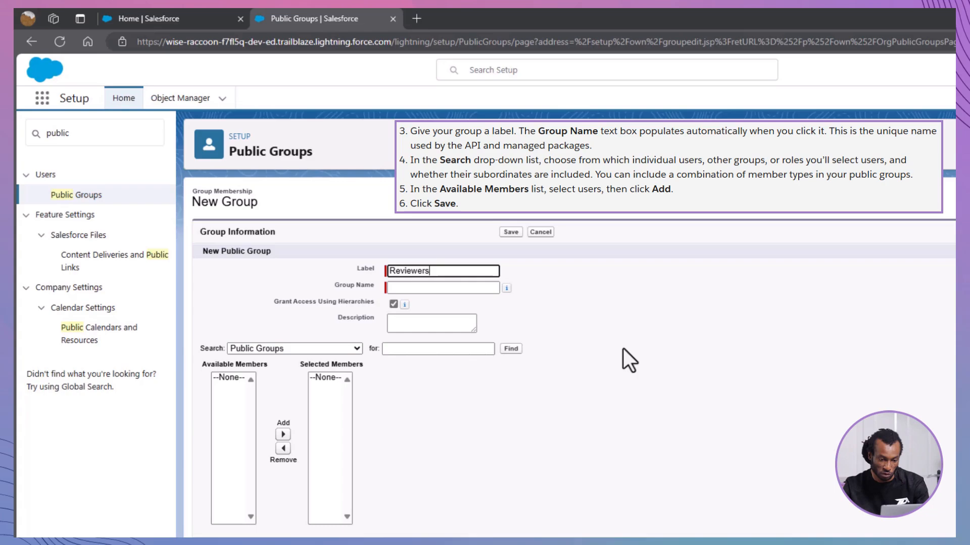
{"action": "key", "text": "Tab"}
{"action": "key", "text": "Tab"}
{"action": "key", "text": "Tab"}
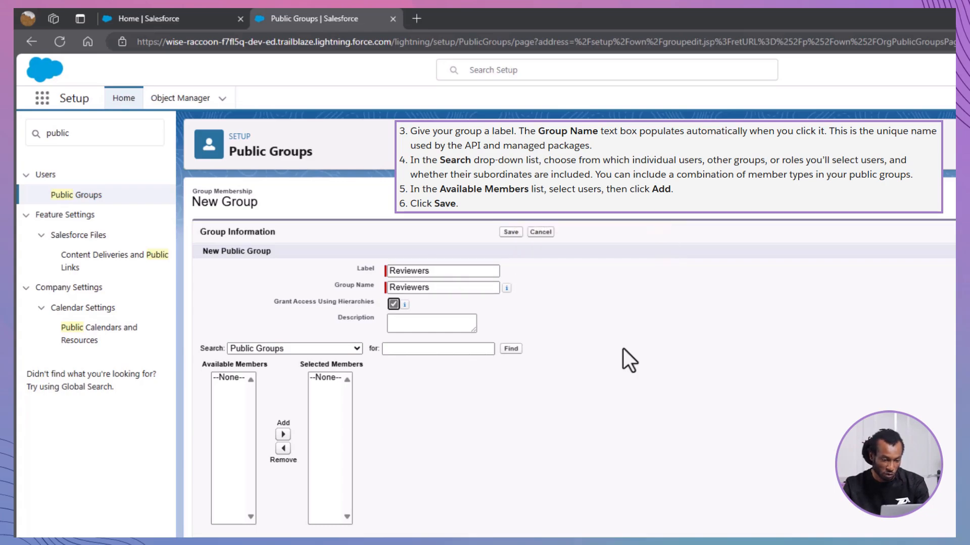
{"action": "key", "text": "Tab"}
{"action": "left_click", "coordinate": [390, 405]}
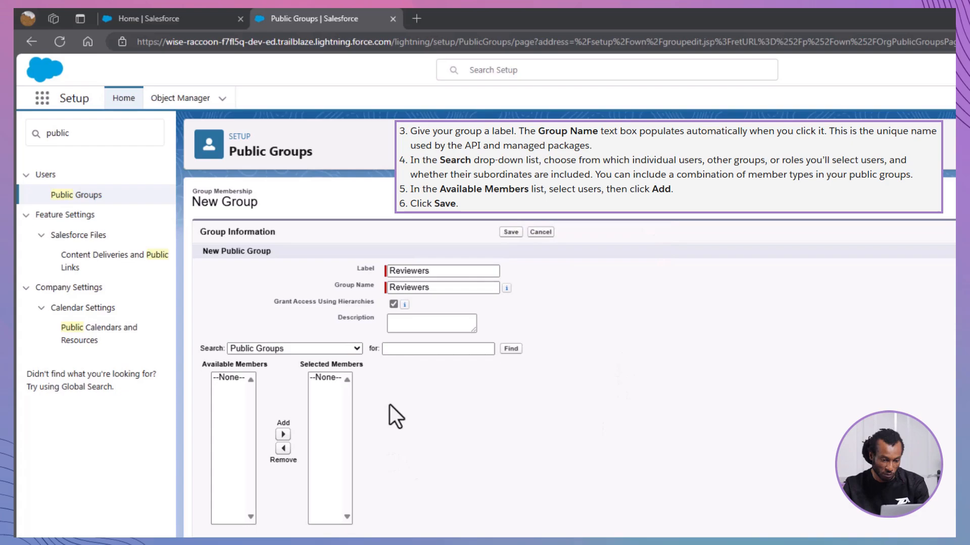
List Users as available members and add Chatter Expert, Integration User, Security User and The Declarative Academy to the Reviewers group
{"action": "left_click", "coordinate": [357, 349]}
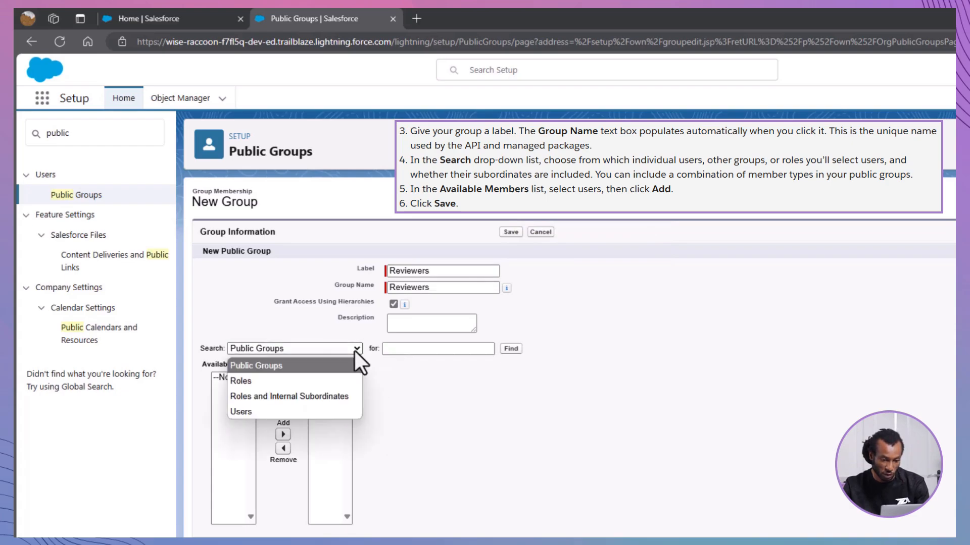
{"action": "left_click", "coordinate": [326, 411]}
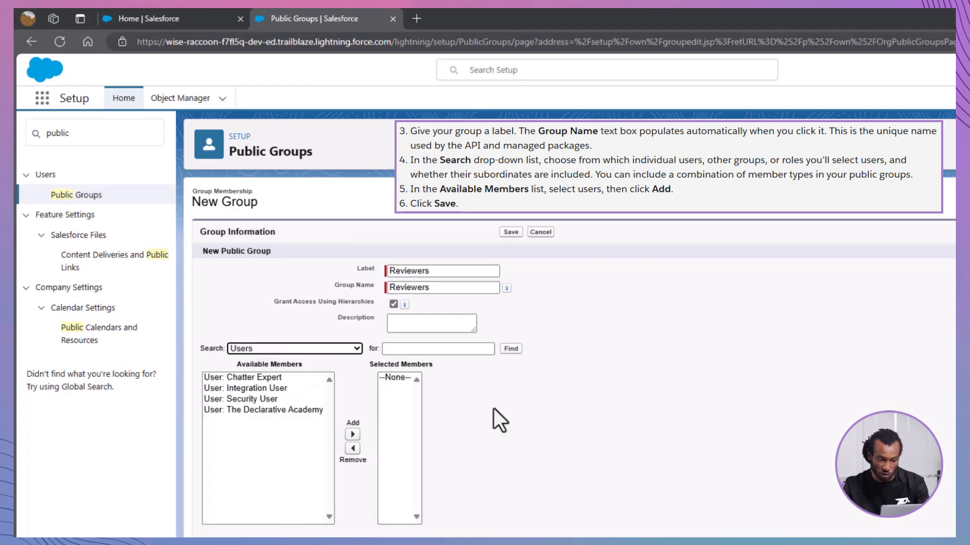
{"action": "left_click", "coordinate": [266, 377]}
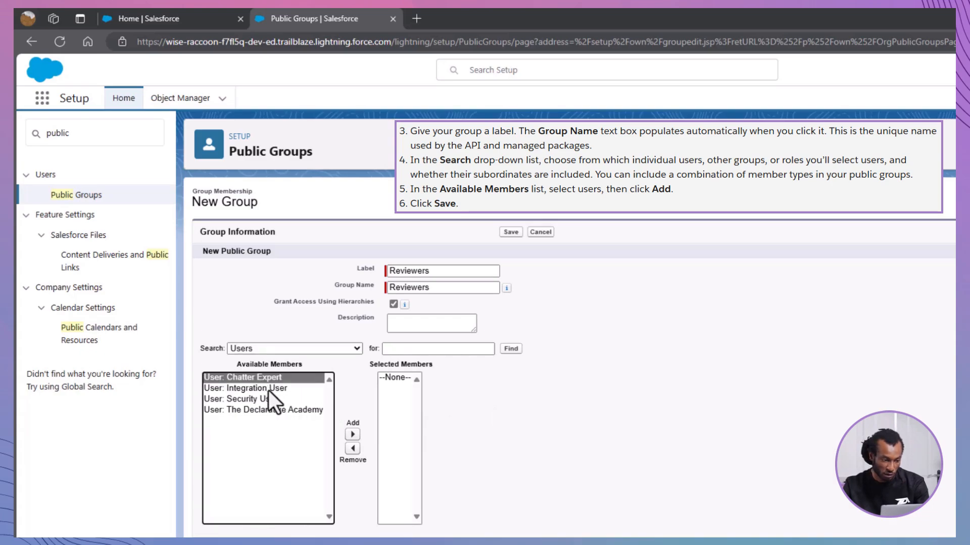
{"action": "left_click", "coordinate": [269, 391], "text": "ctrl"}
{"action": "left_click", "coordinate": [270, 400], "text": "ctrl"}
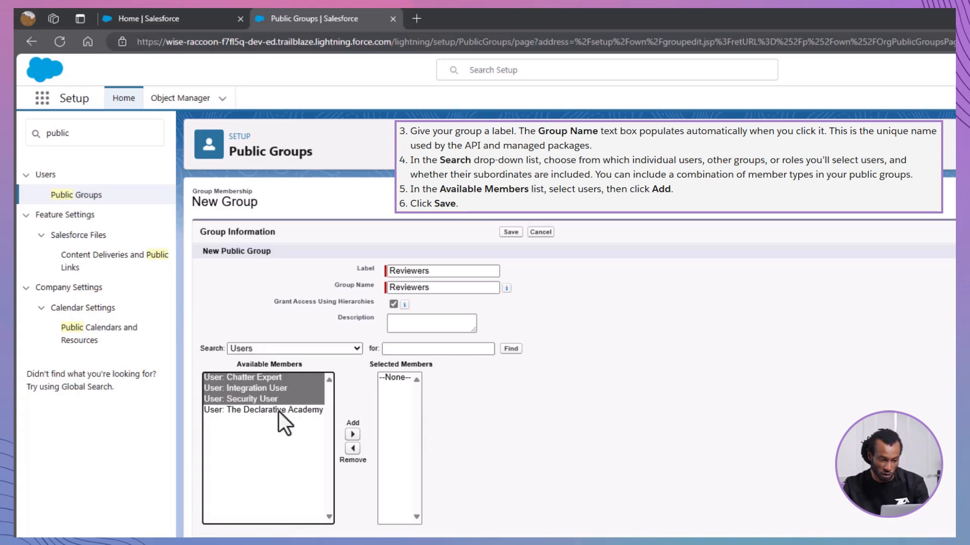
{"action": "left_click", "coordinate": [278, 410], "text": "ctrl"}
{"action": "left_click", "coordinate": [352, 434]}
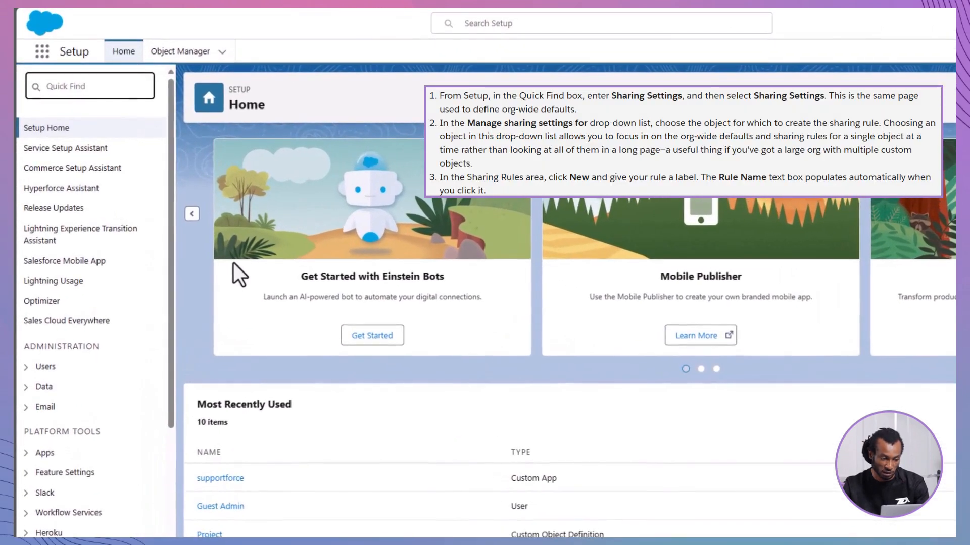
Open Sharing Settings from Setup and limit the managed sharing settings to the Individual object
{"action": "type", "text": "sharin"}
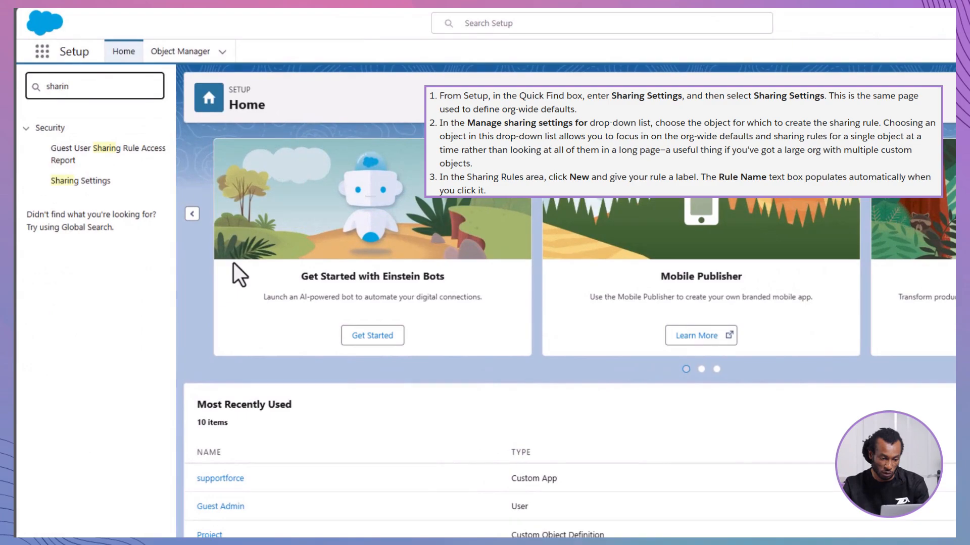
{"action": "left_click", "coordinate": [80, 183]}
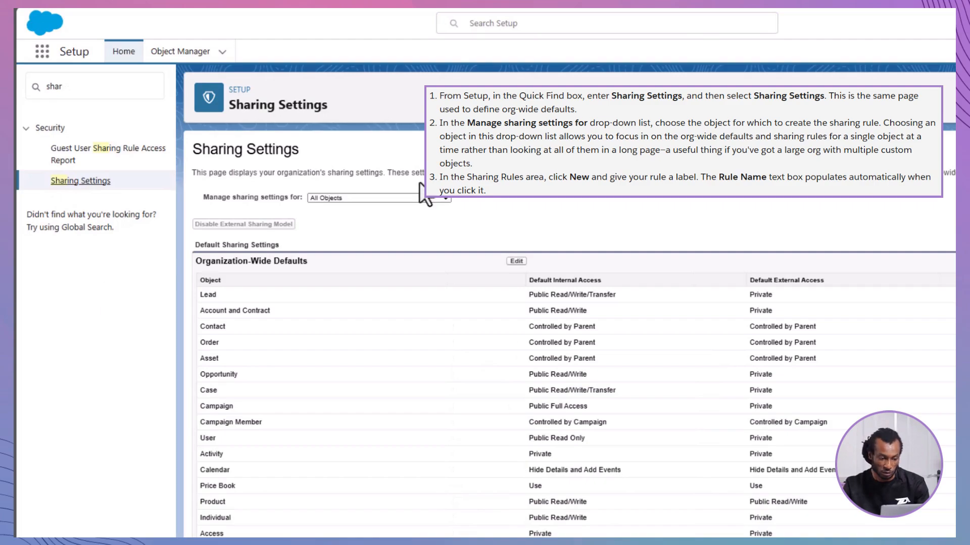
{"action": "left_click", "coordinate": [447, 196]}
{"action": "left_click", "coordinate": [411, 366]}
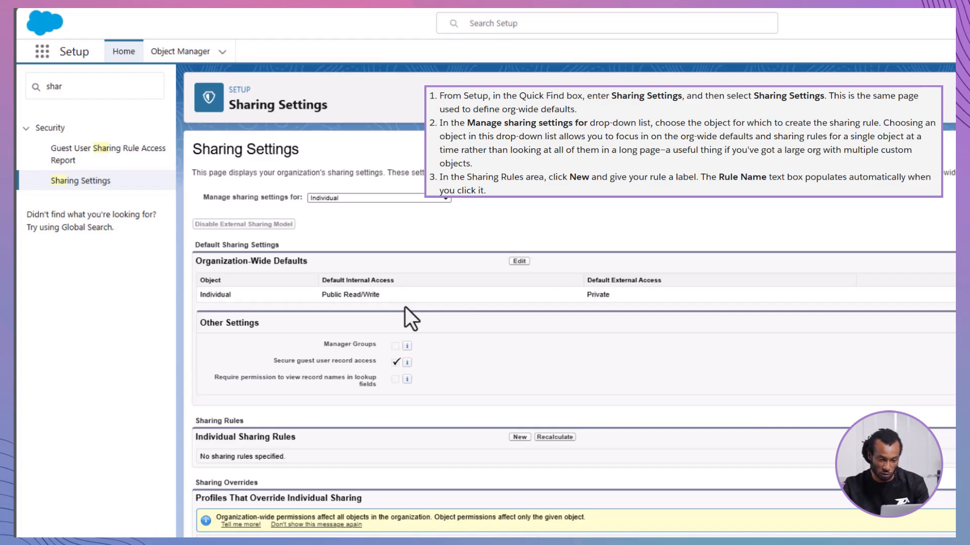
Start a new Individual sharing rule with the label Review Records and the rule name Review_Records
{"action": "left_click", "coordinate": [518, 438]}
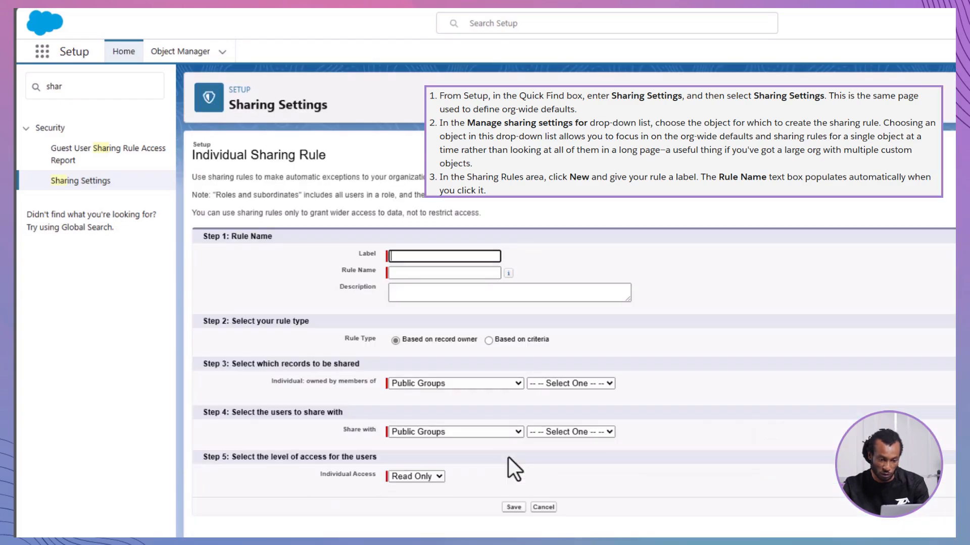
{"action": "type", "text": "Revi"}
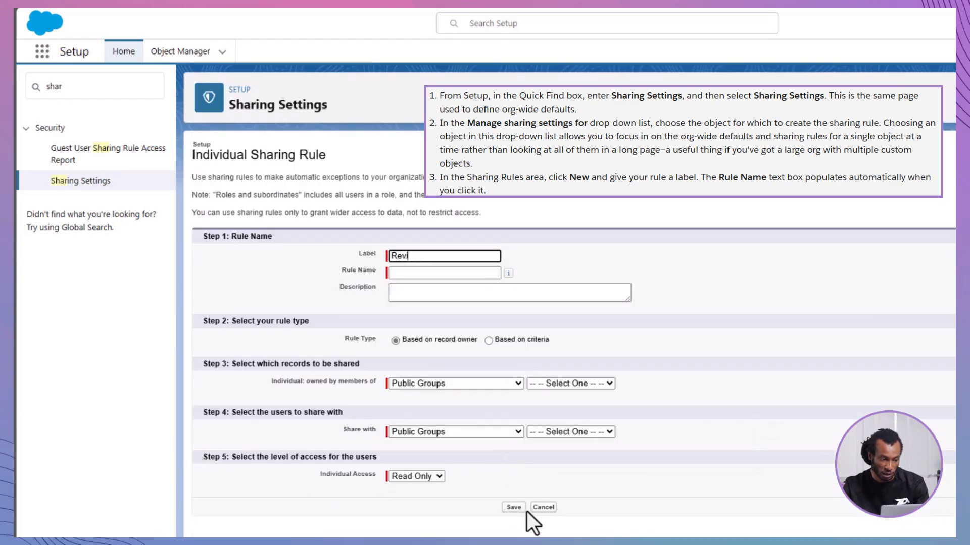
{"action": "type", "text": "ew Records"}
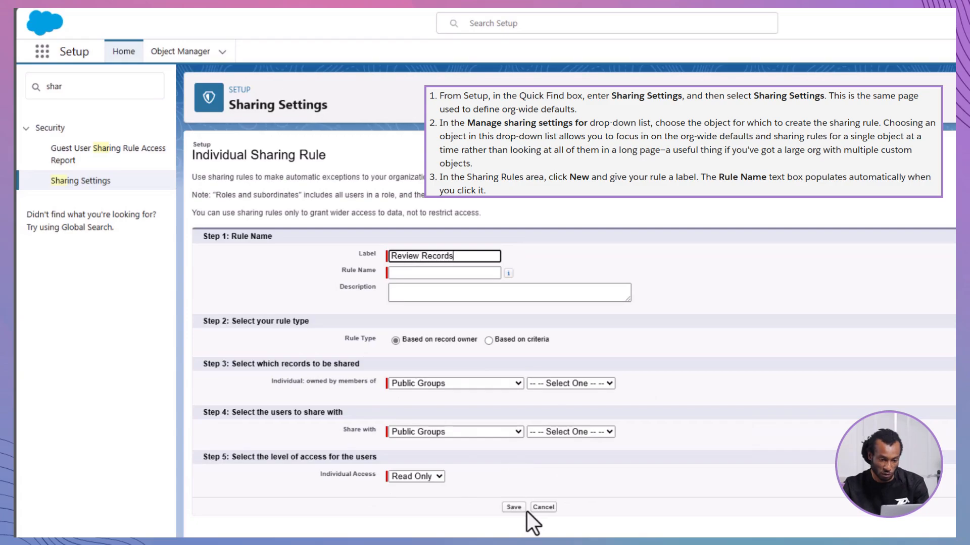
{"action": "key", "text": "Tab"}
{"action": "key", "text": "Tab"}
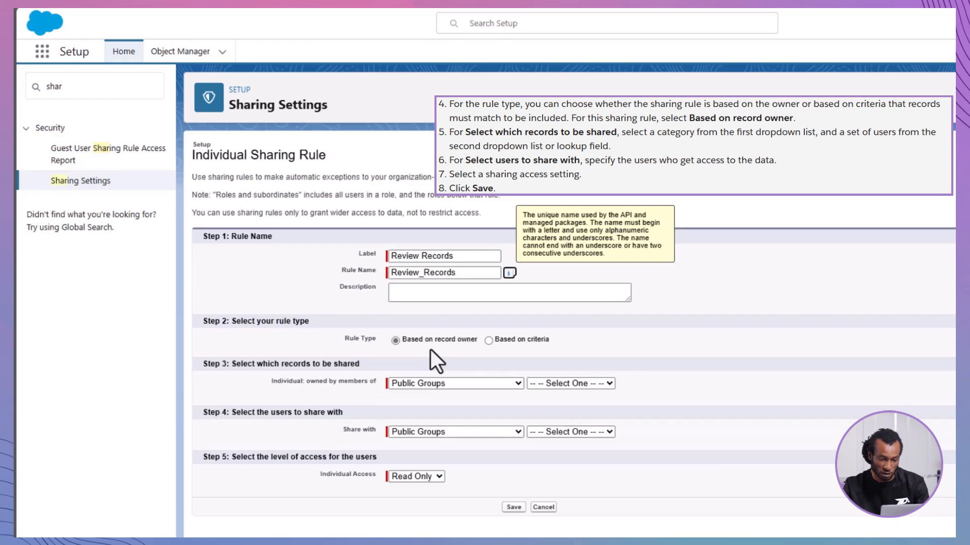
Set the rule to share records owned by the All Internal Users public group with the Reviewers public group
{"action": "left_click", "coordinate": [609, 386]}
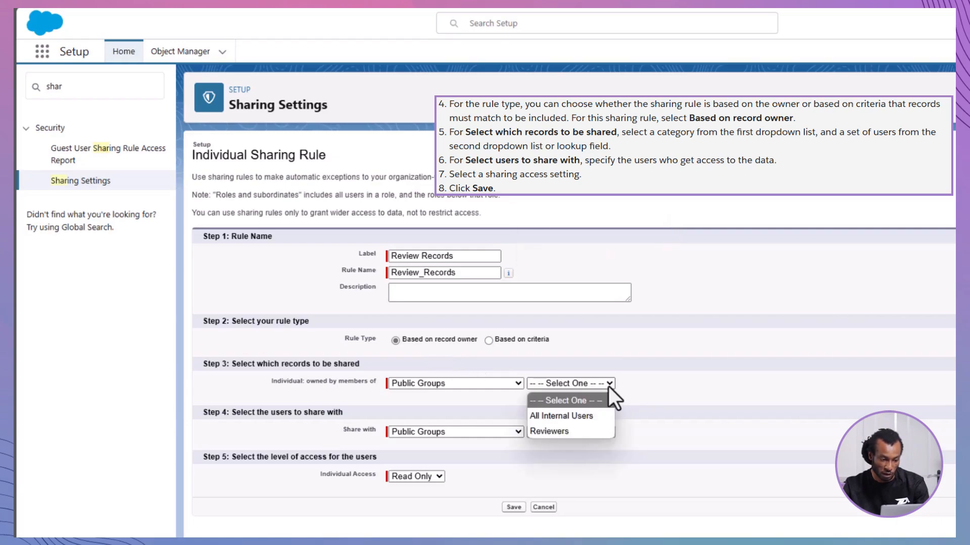
{"action": "left_click", "coordinate": [601, 415]}
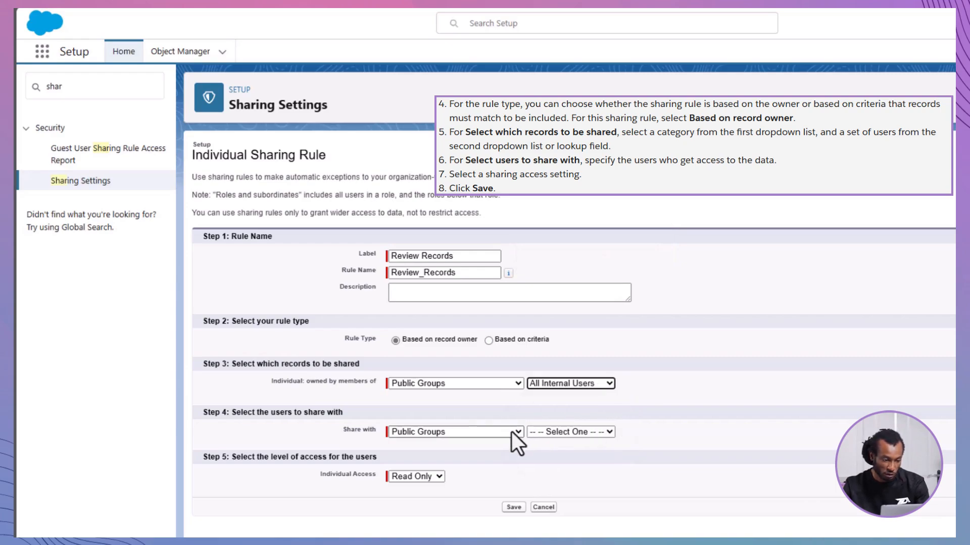
{"action": "left_click", "coordinate": [609, 436]}
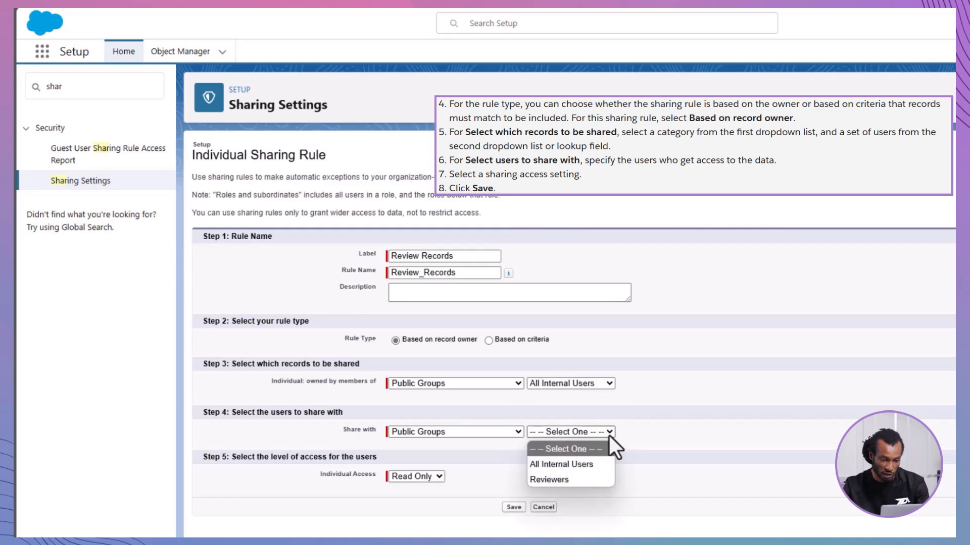
{"action": "left_click", "coordinate": [589, 478]}
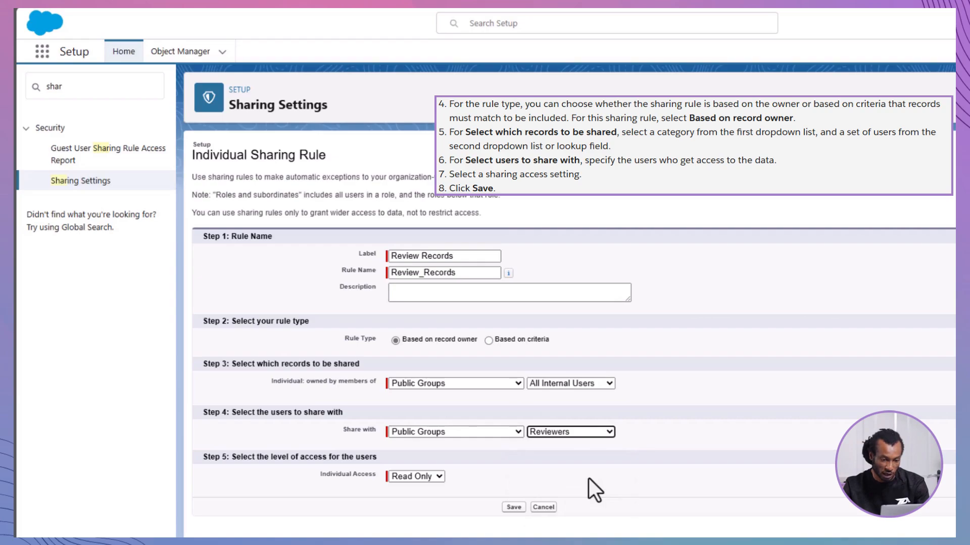
Set the rule's Individual access level to Read/Write, then save and confirm the sharing rule
{"action": "left_click", "coordinate": [439, 477]}
{"action": "left_click", "coordinate": [428, 509]}
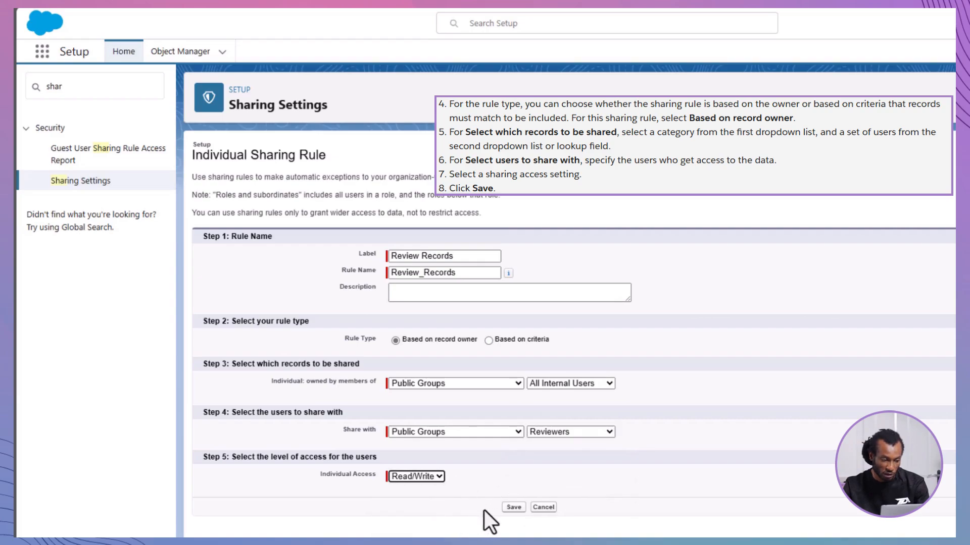
{"action": "left_click", "coordinate": [509, 508]}
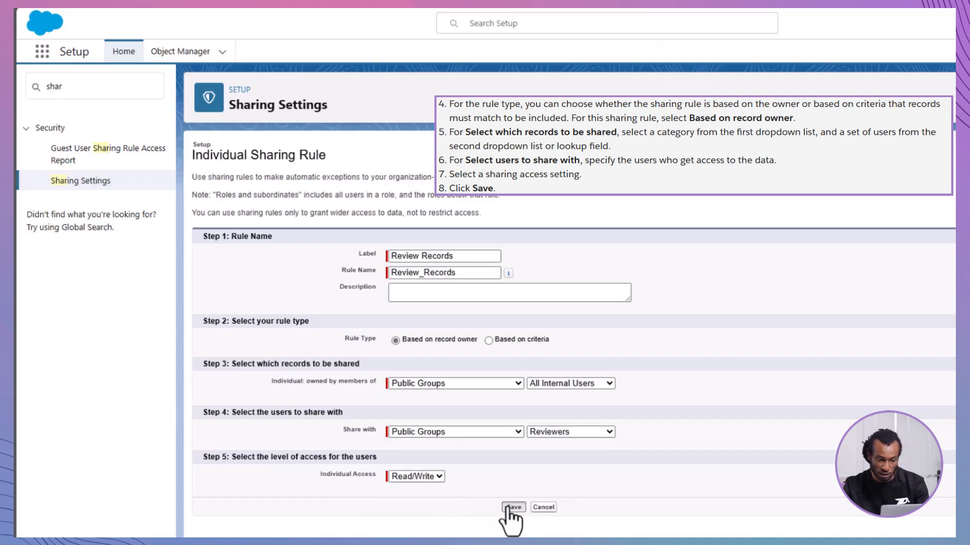
{"action": "left_click", "coordinate": [689, 93]}
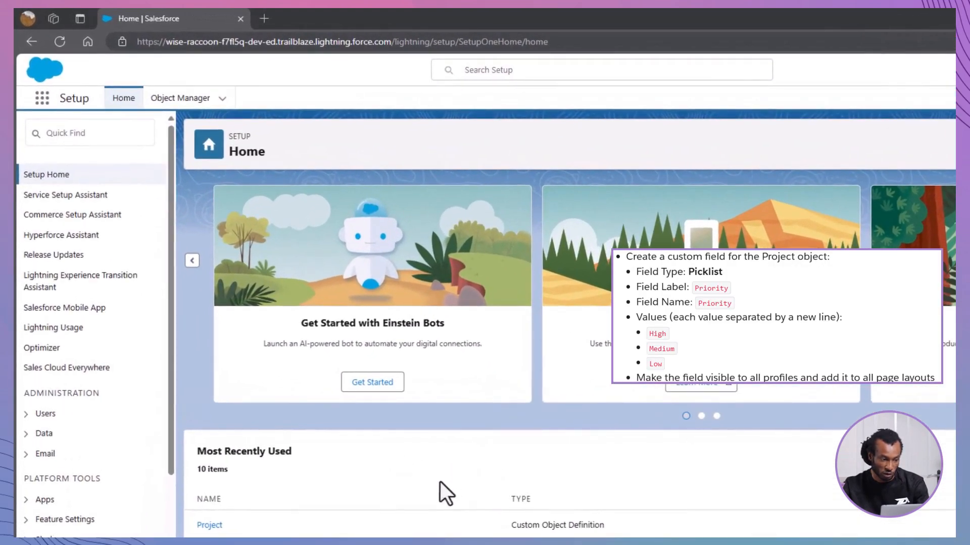
Open the fields and relationships of the custom Project object in Object Manager
{"action": "left_click", "coordinate": [188, 98]}
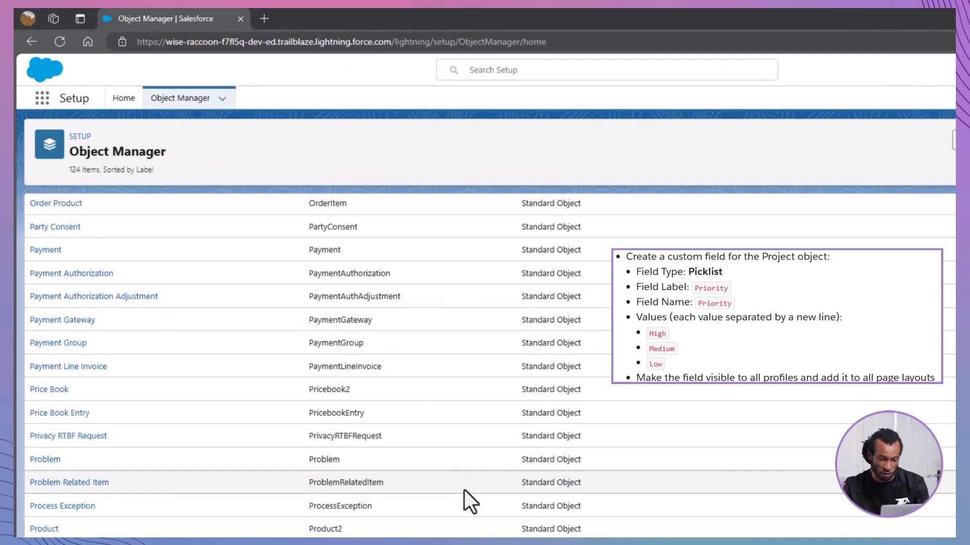
{"action": "scroll", "coordinate": [465, 490], "scroll_direction": "down", "scroll_amount": 2}
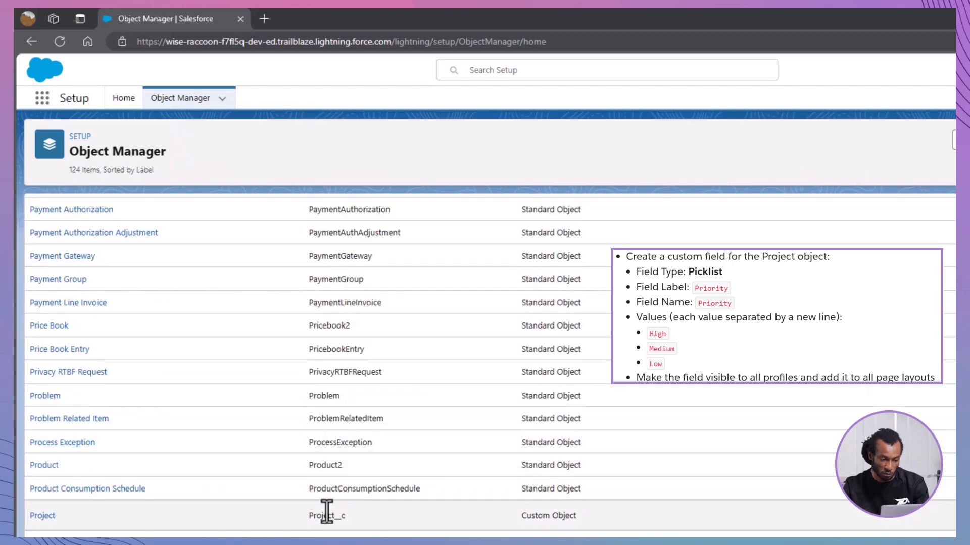
{"action": "left_click", "coordinate": [43, 516]}
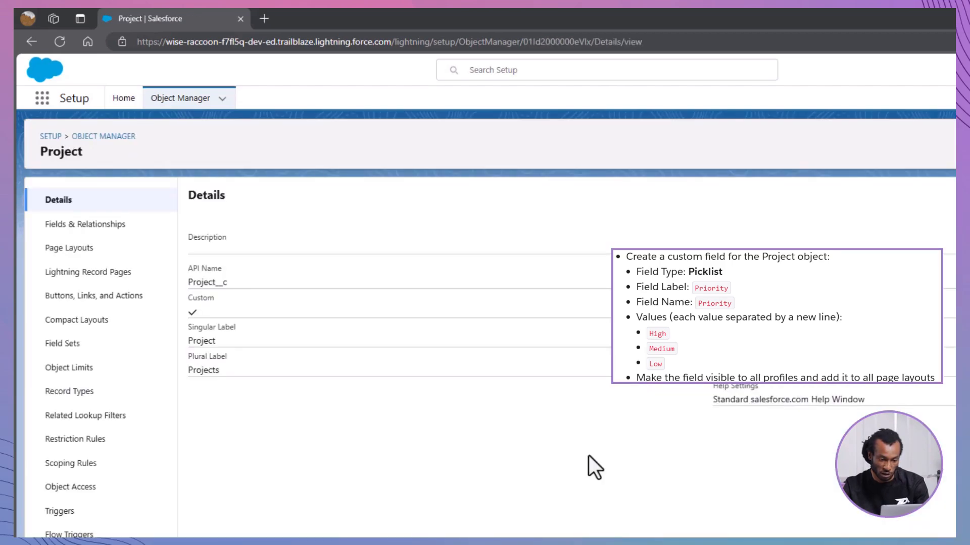
{"action": "left_click", "coordinate": [97, 225]}
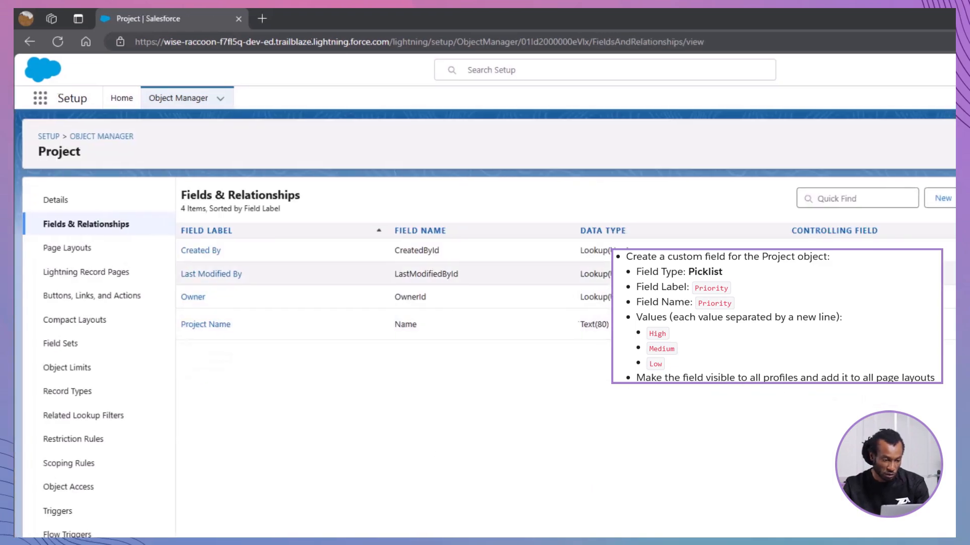
Start a new custom field on the Project object with the Picklist data type and continue to its details
{"action": "left_click", "coordinate": [822, 198]}
{"action": "scroll", "coordinate": [324, 415], "scroll_direction": "down", "scroll_amount": 4}
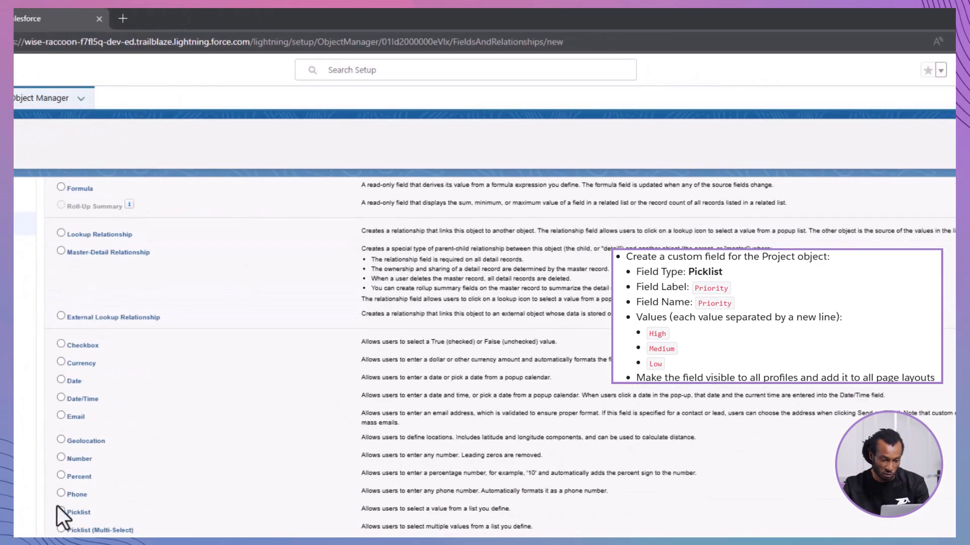
{"action": "left_click", "coordinate": [51, 511]}
{"action": "scroll", "coordinate": [204, 504], "scroll_direction": "up", "scroll_amount": 4}
{"action": "left_click", "coordinate": [873, 256]}
Label the picklist field Priority and enter the values High, Medium and Low, each on its own line
{"action": "type", "text": "Prior"}
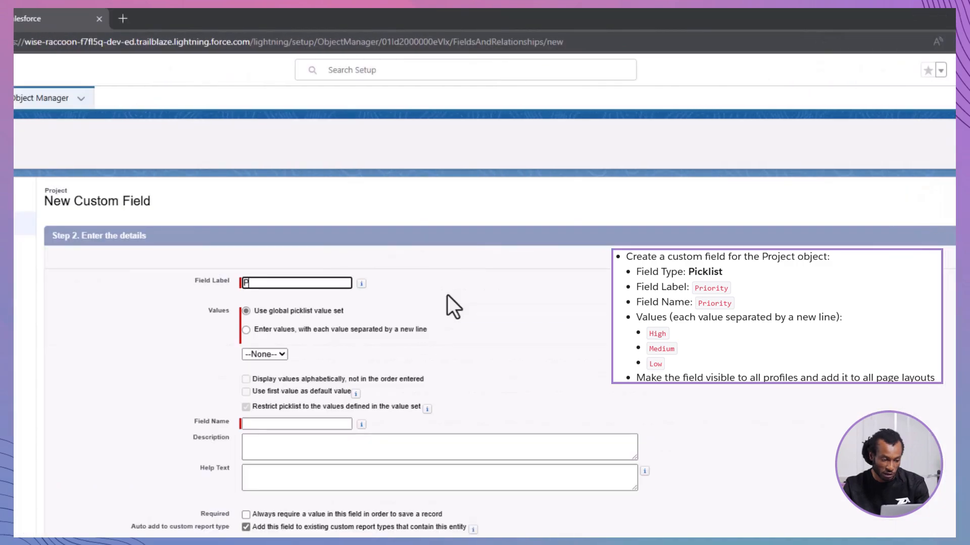
{"action": "type", "text": "ity"}
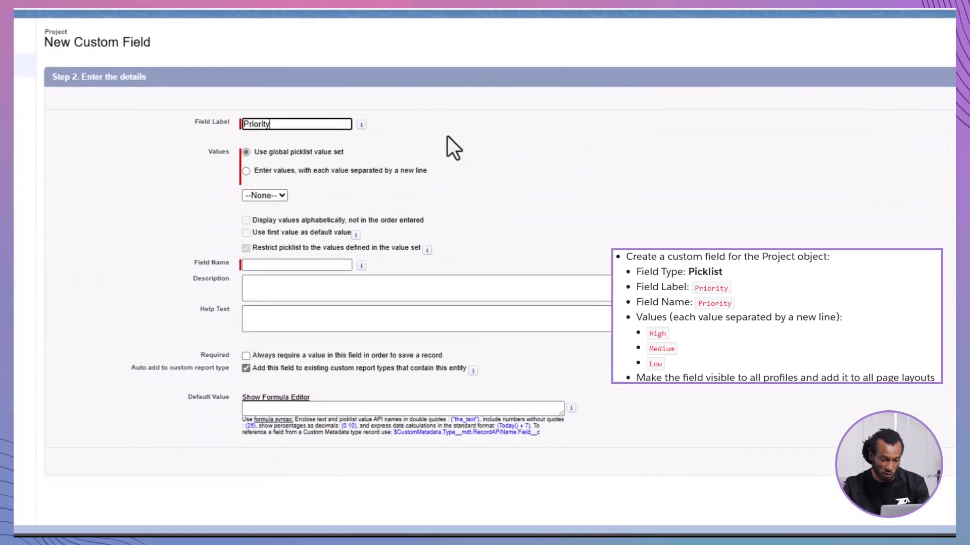
{"action": "left_click", "coordinate": [400, 173]}
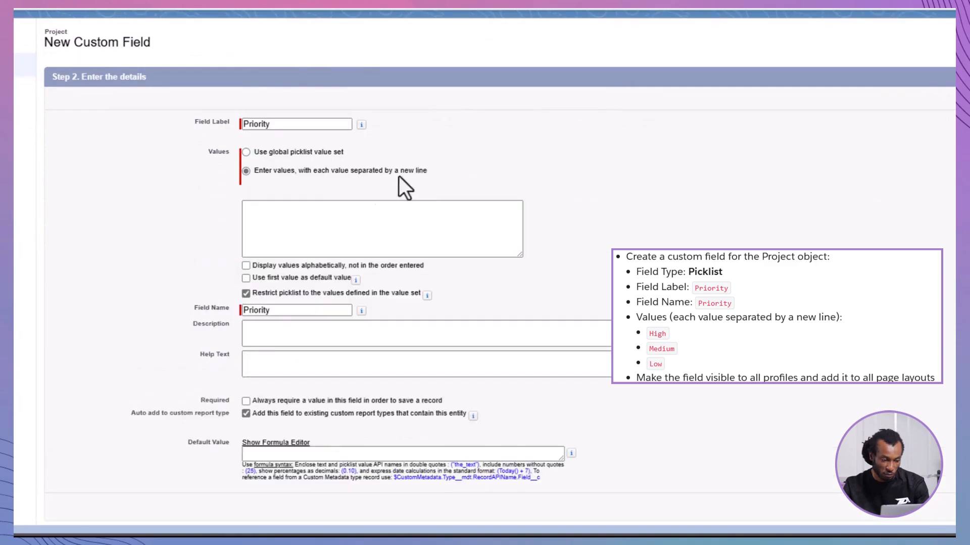
{"action": "left_click", "coordinate": [334, 215]}
{"action": "type", "text": "High"}
{"action": "key", "text": "Return"}
{"action": "type", "text": "Medium"}
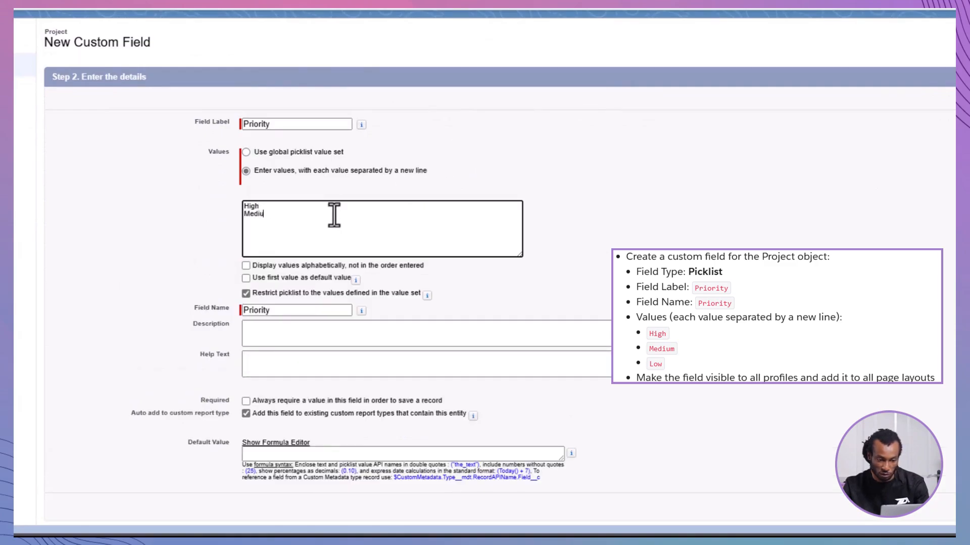
{"action": "key", "text": "Return"}
{"action": "type", "text": "Low"}
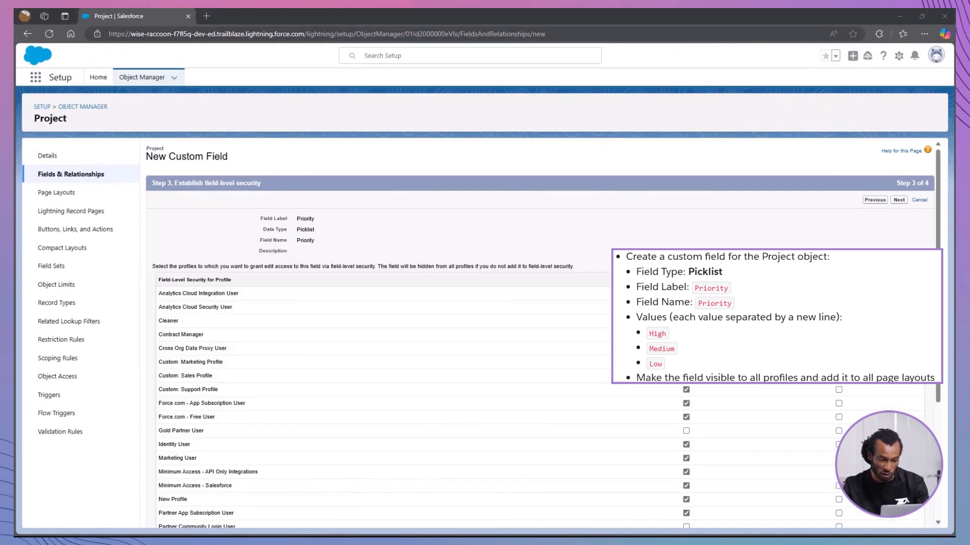
Make the Priority field visible to all profiles, include it on the Project Layout, and save the field
{"action": "left_click", "coordinate": [675, 279]}
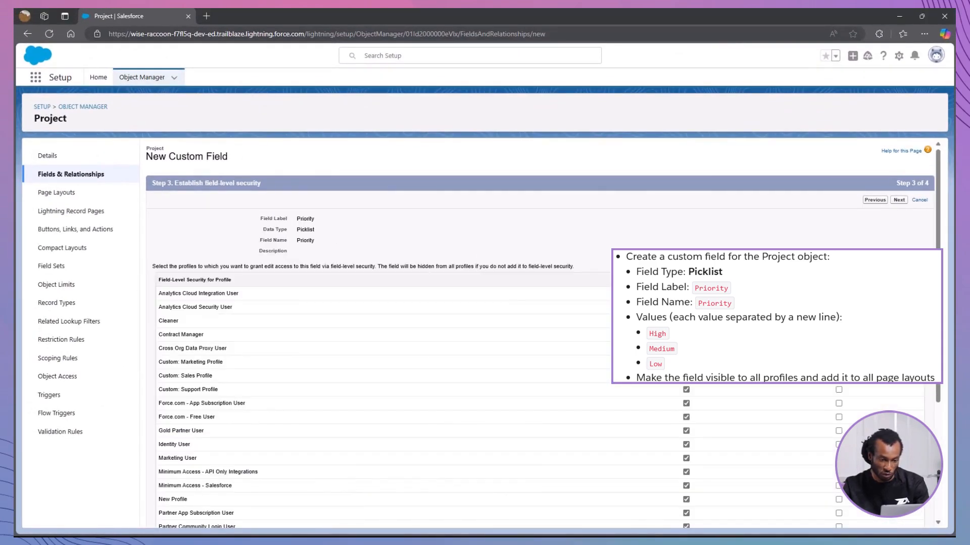
{"action": "left_click", "coordinate": [899, 200]}
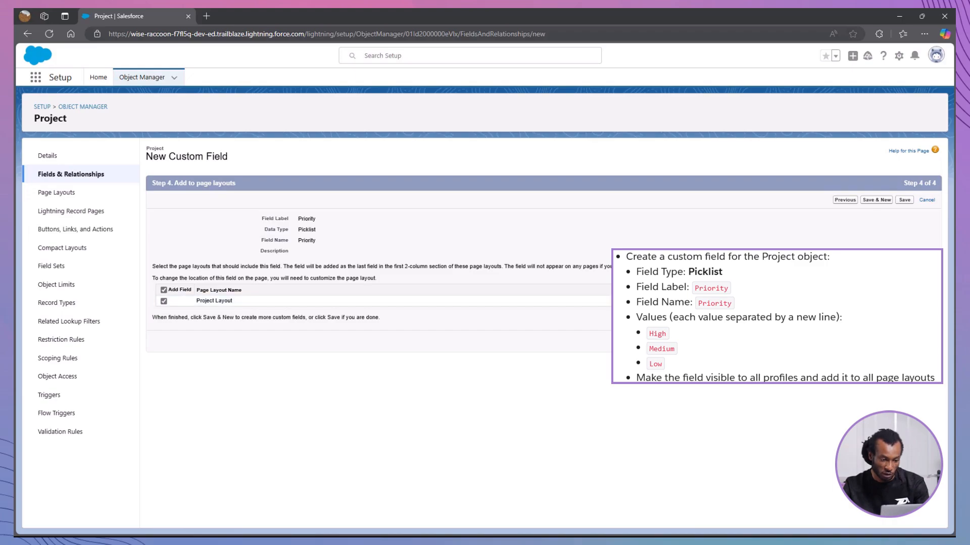
{"action": "left_click", "coordinate": [904, 342]}
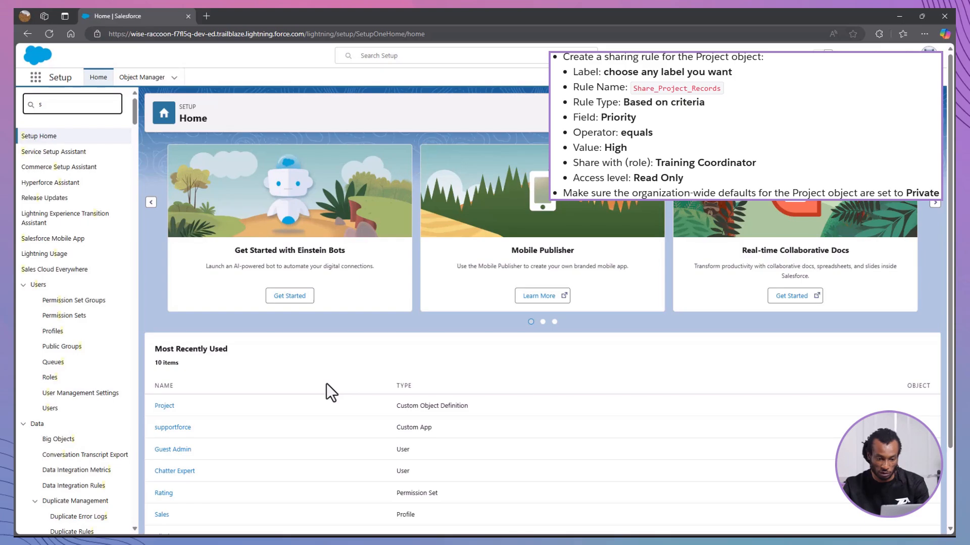
Find and open Sharing Settings in Setup, and show the settings for the Project object only
{"action": "type", "text": "s"}
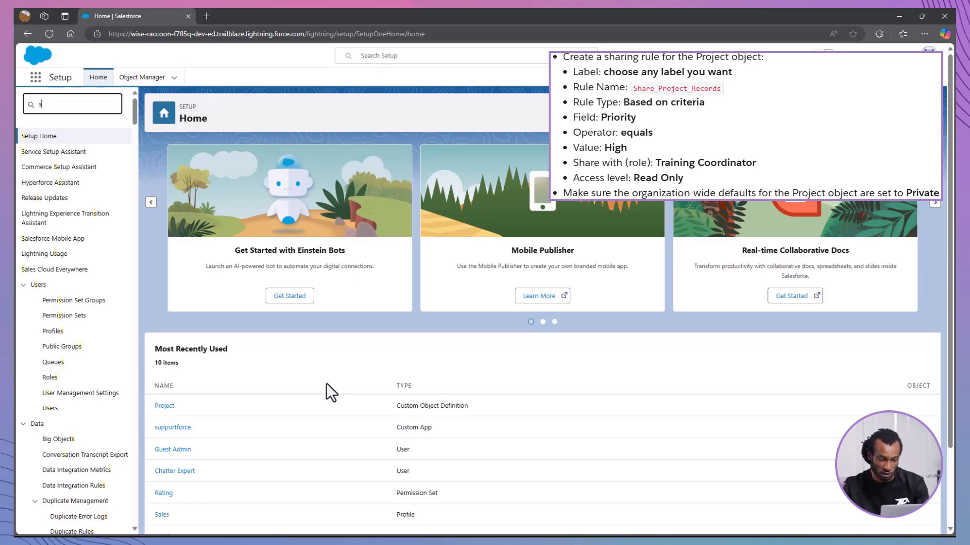
{"action": "type", "text": "harin"}
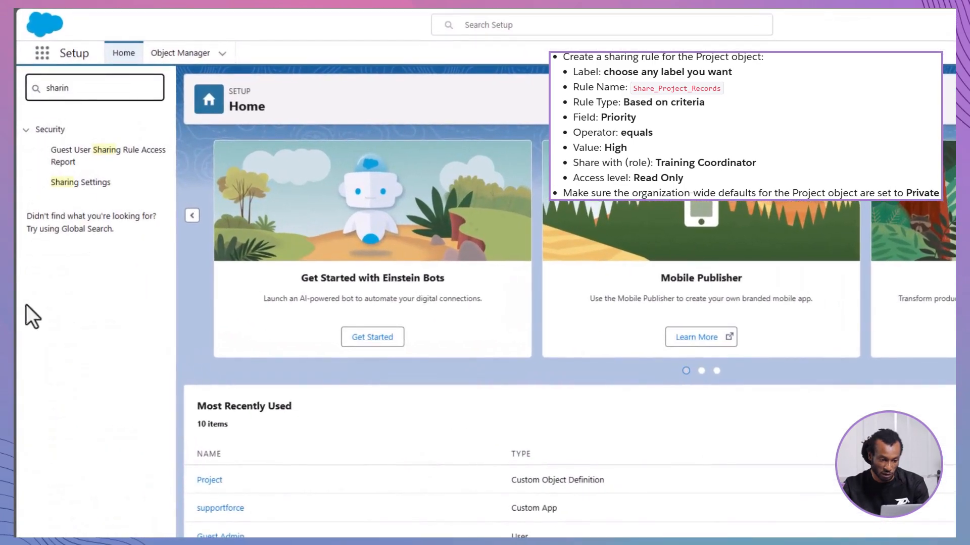
{"action": "left_click", "coordinate": [81, 182]}
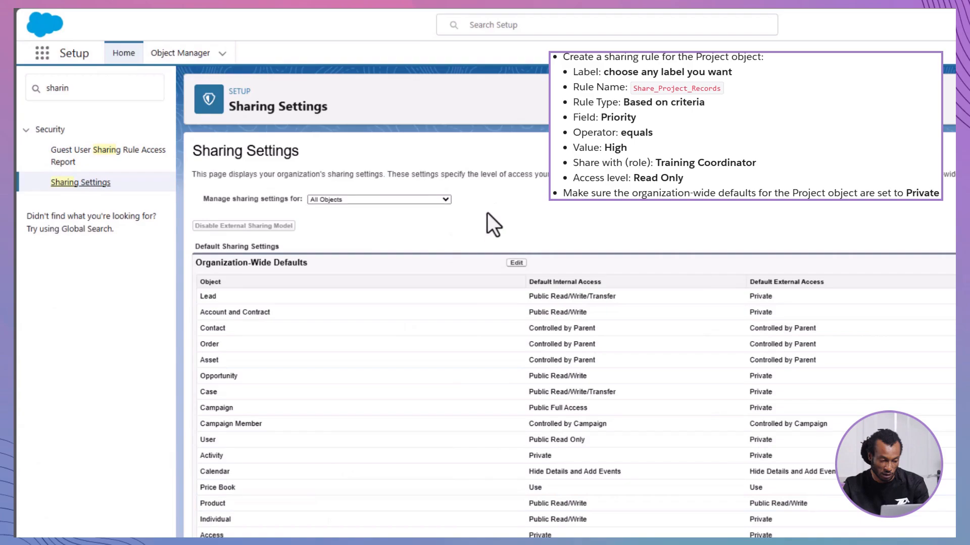
{"action": "left_click", "coordinate": [440, 201]}
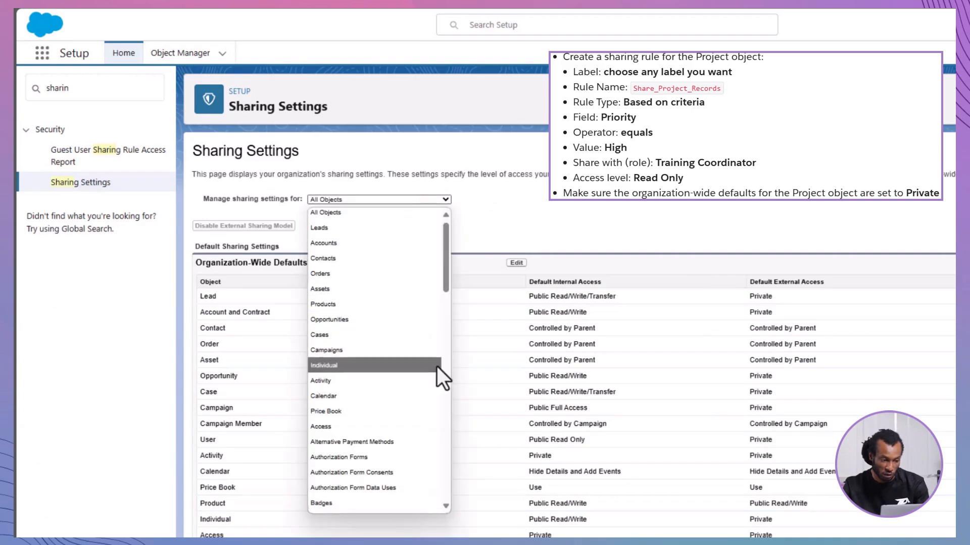
{"action": "scroll", "coordinate": [437, 367], "scroll_direction": "down", "scroll_amount": 15}
{"action": "scroll", "coordinate": [437, 367], "scroll_direction": "down", "scroll_amount": 5}
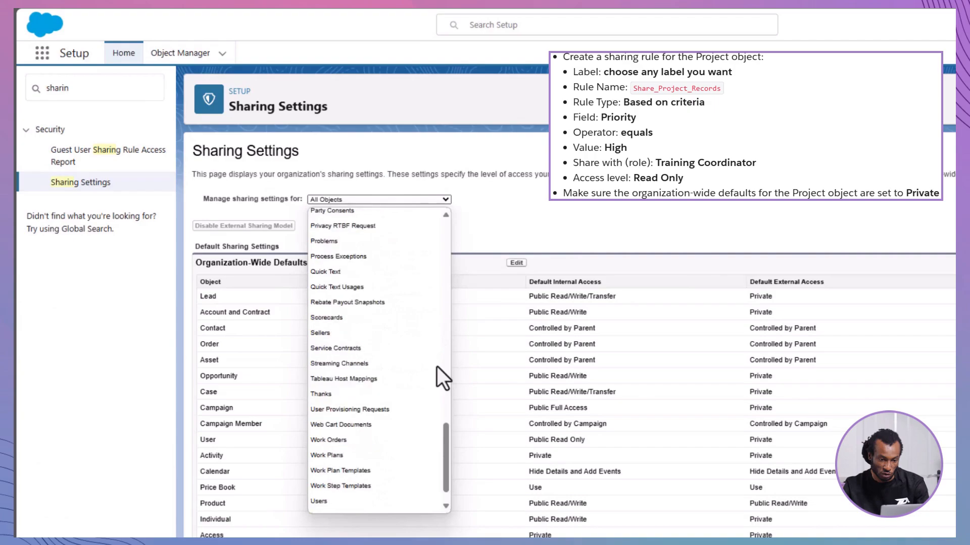
{"action": "left_click", "coordinate": [436, 371]}
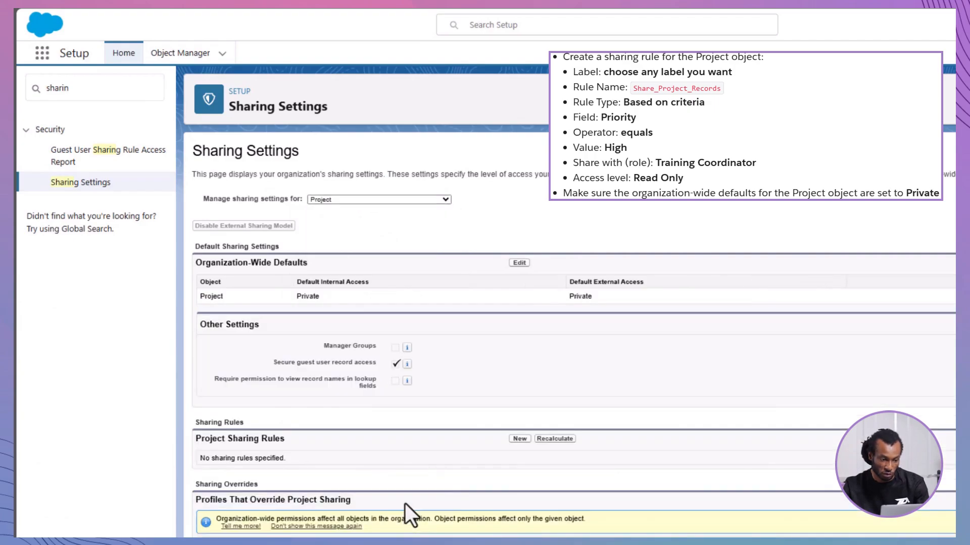
Start a new Project sharing rule with the label Share Project Records and rule name Share_Project_Records
{"action": "left_click", "coordinate": [519, 439]}
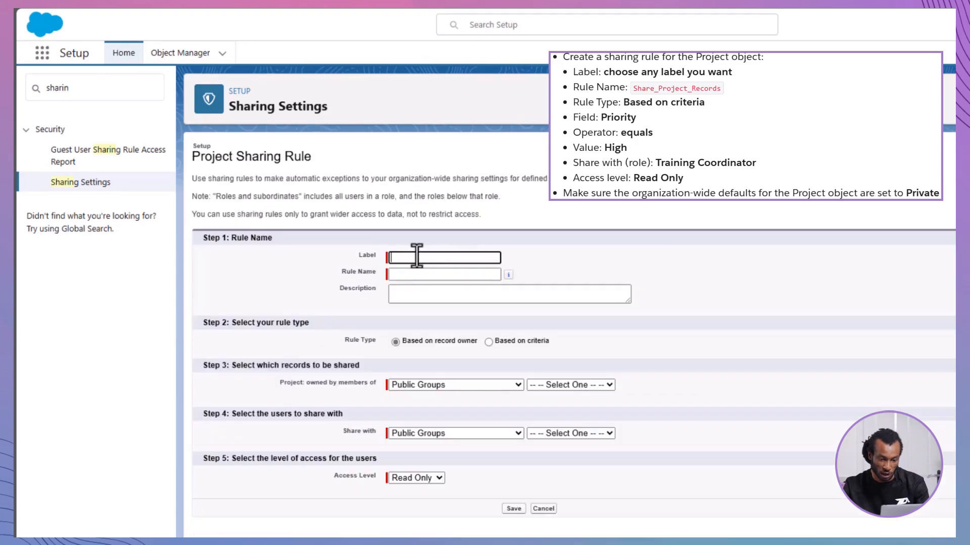
{"action": "type", "text": "Share P"}
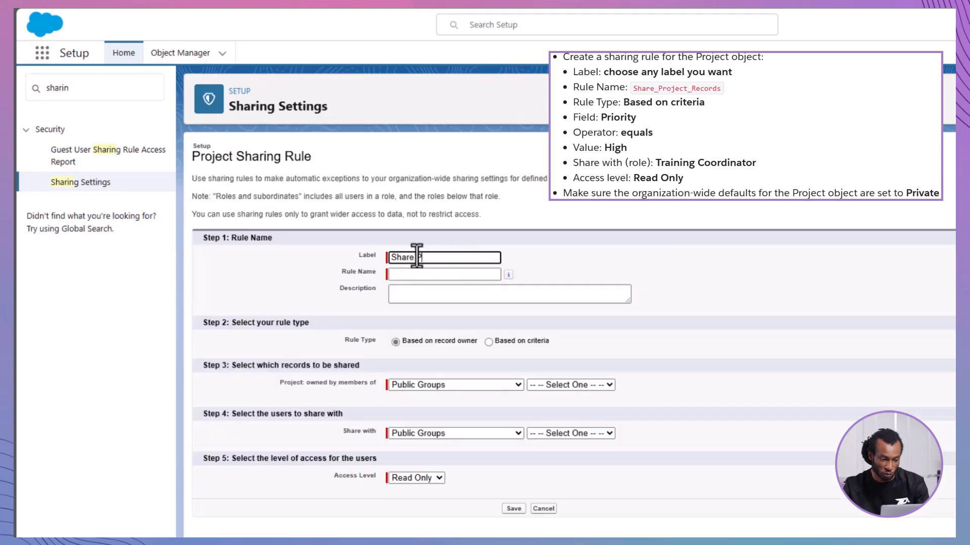
{"action": "type", "text": "roject Records"}
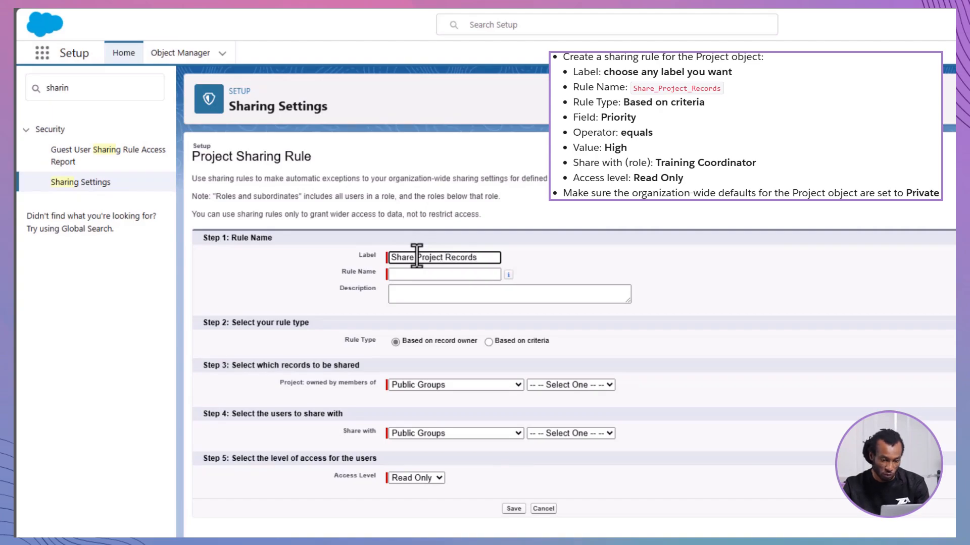
{"action": "key", "text": "Tab"}
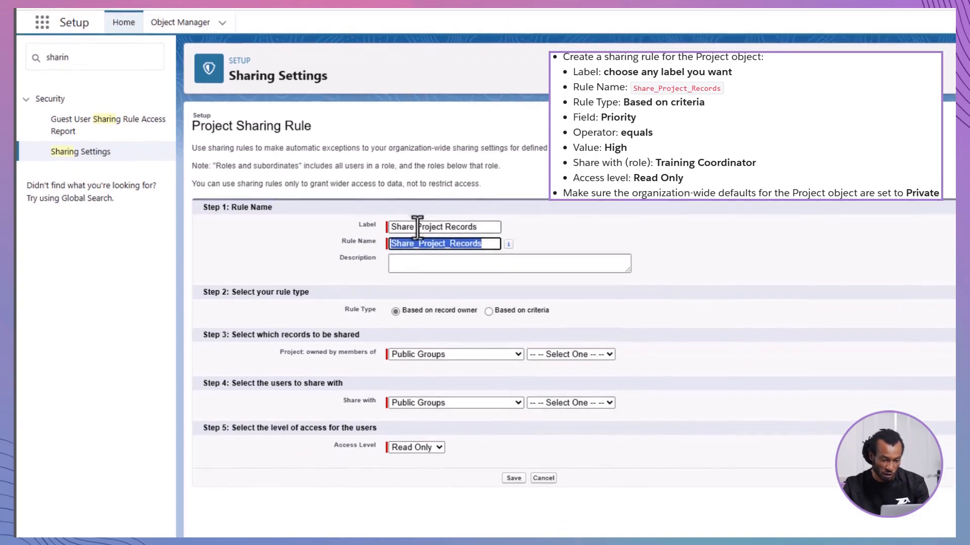
Base the sharing rule on criteria and set its first condition to Priority equals High
{"action": "scroll", "coordinate": [448, 224], "scroll_direction": "down", "scroll_amount": 2}
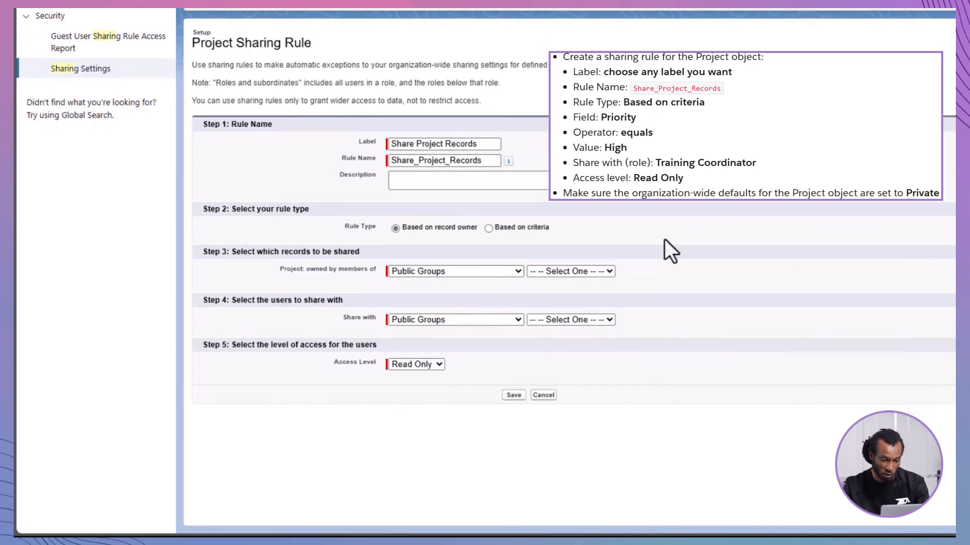
{"action": "left_click", "coordinate": [489, 228]}
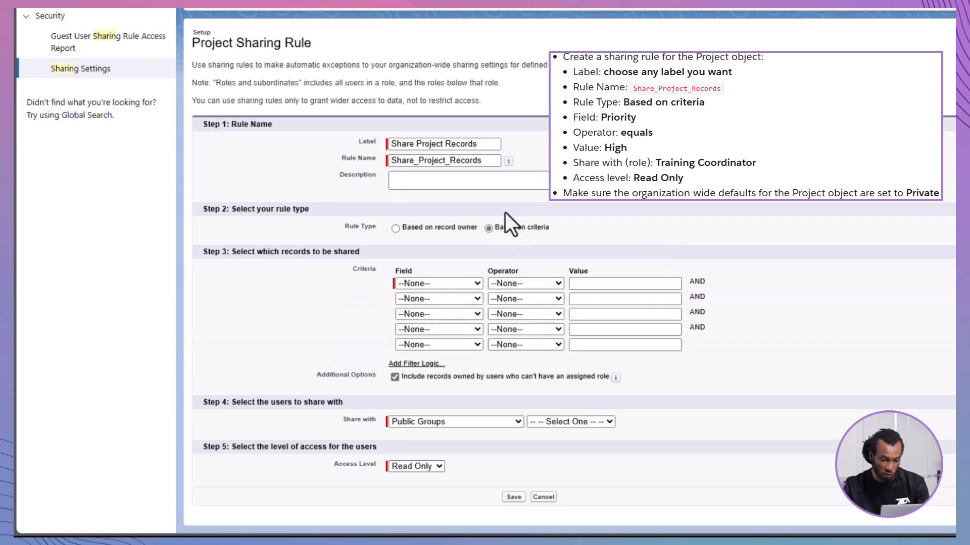
{"action": "left_click", "coordinate": [479, 284]}
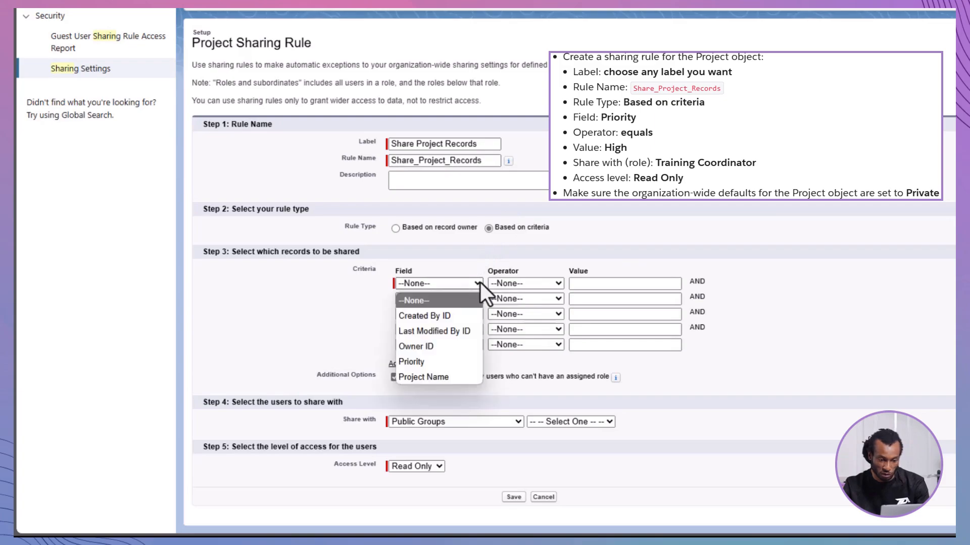
{"action": "left_click", "coordinate": [462, 360]}
{"action": "left_click", "coordinate": [554, 282]}
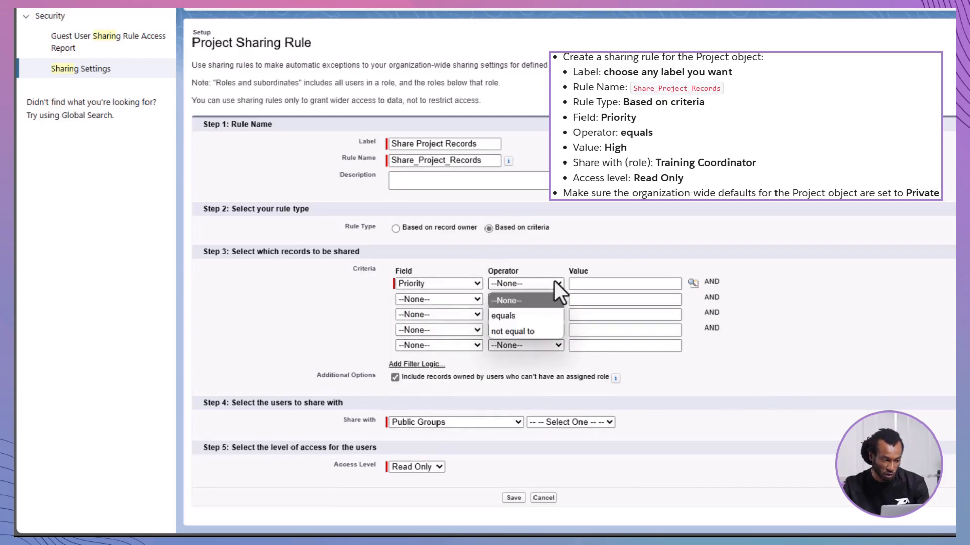
{"action": "left_click", "coordinate": [527, 317]}
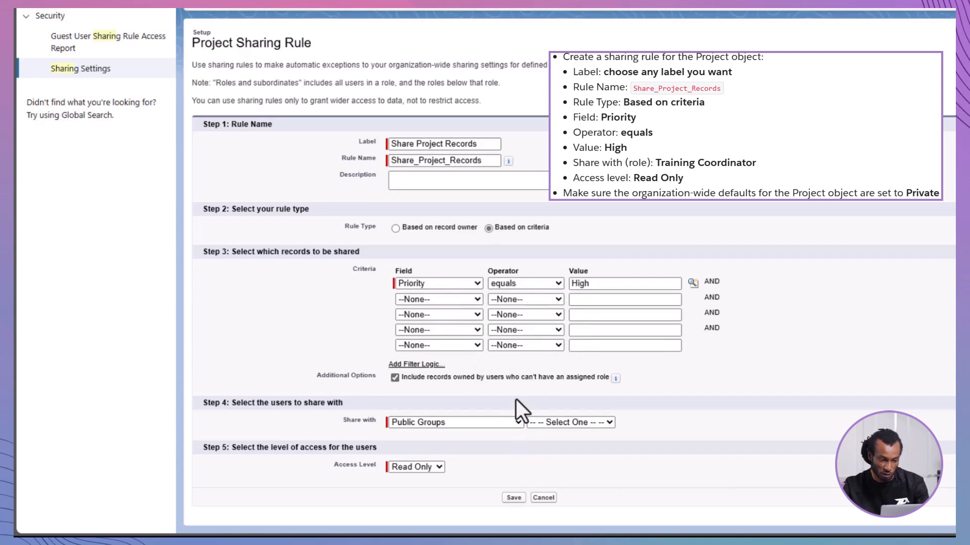
Share the matching records with the Training Coordinator role at Read Only access, and save the sharing rule
{"action": "left_click", "coordinate": [518, 422]}
{"action": "left_click", "coordinate": [505, 453]}
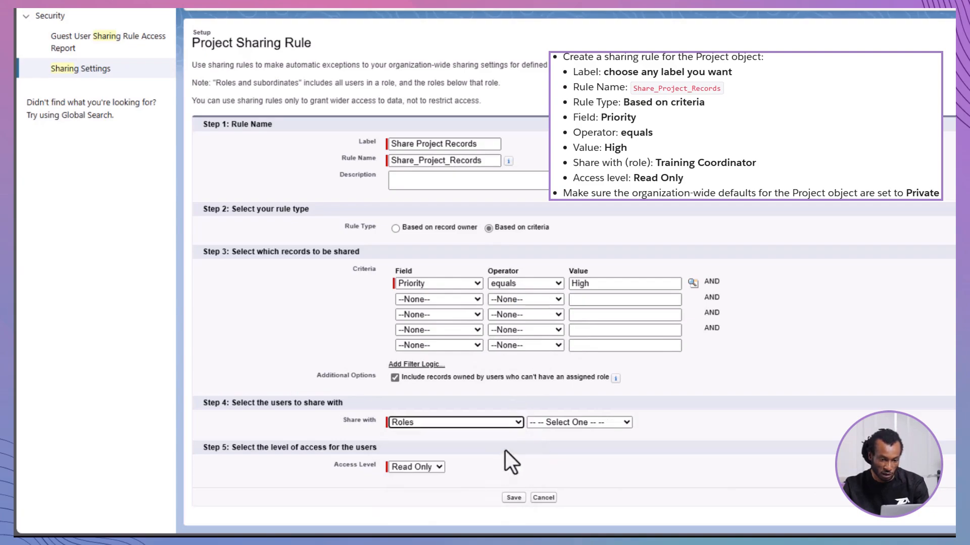
{"action": "left_click", "coordinate": [628, 424]}
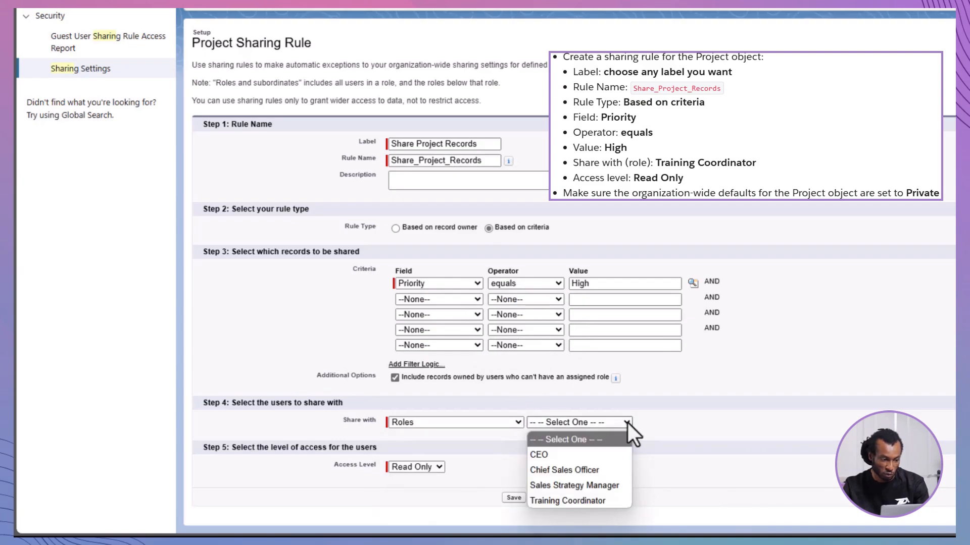
{"action": "left_click", "coordinate": [612, 499]}
{"action": "left_click", "coordinate": [463, 470]}
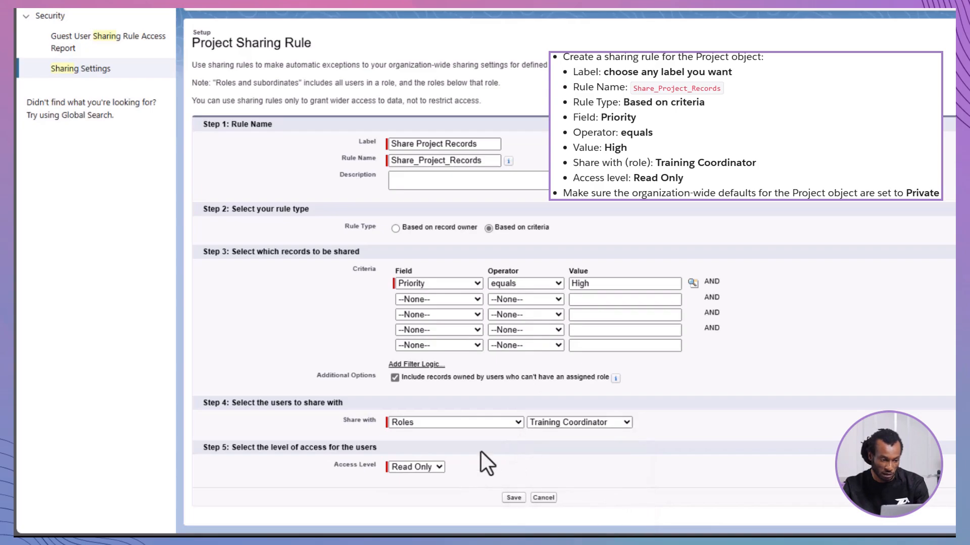
{"action": "left_click", "coordinate": [515, 498]}
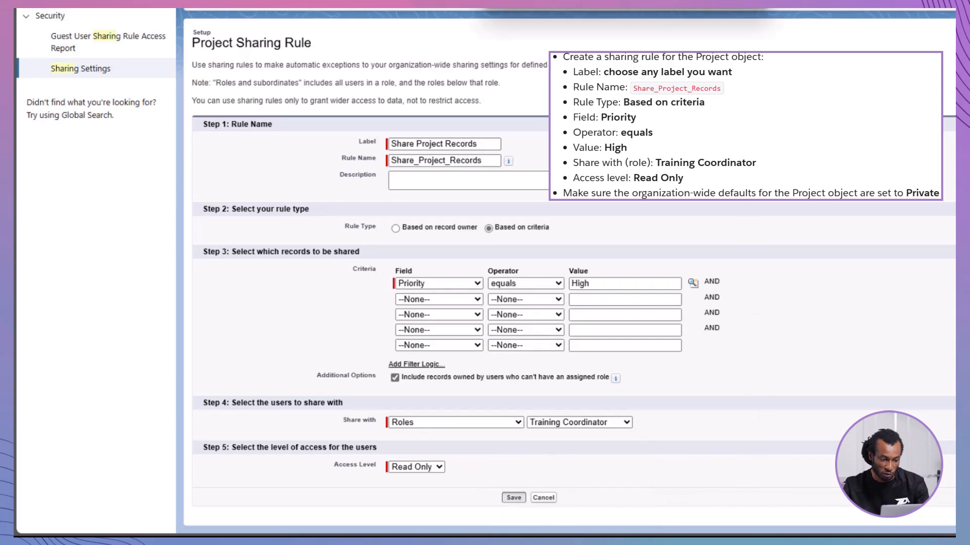